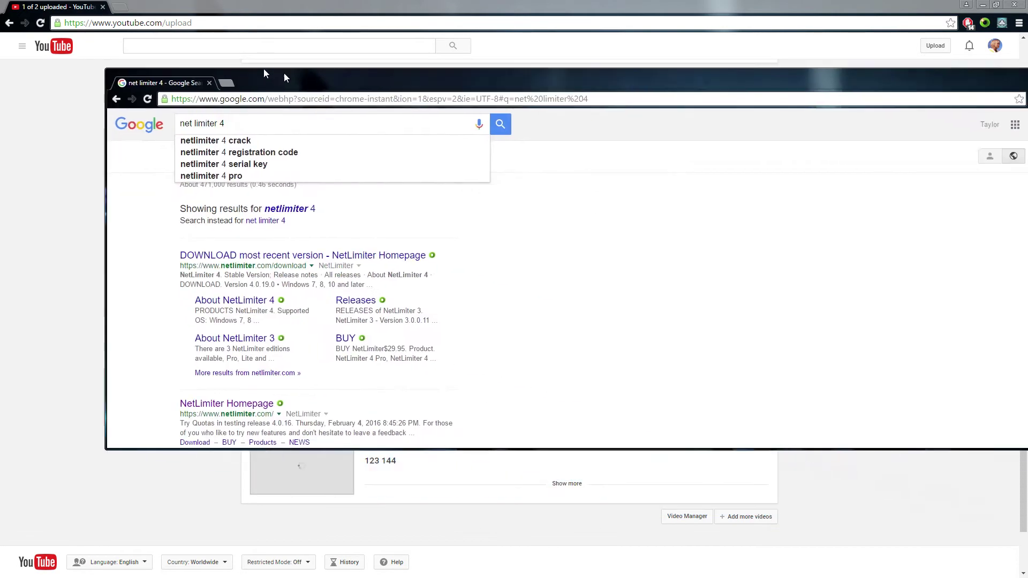
Reposition the netlimiter 4 results window, maximize NetLimiter 4, then restore it to the right
drag(263, 68, 227, 51)
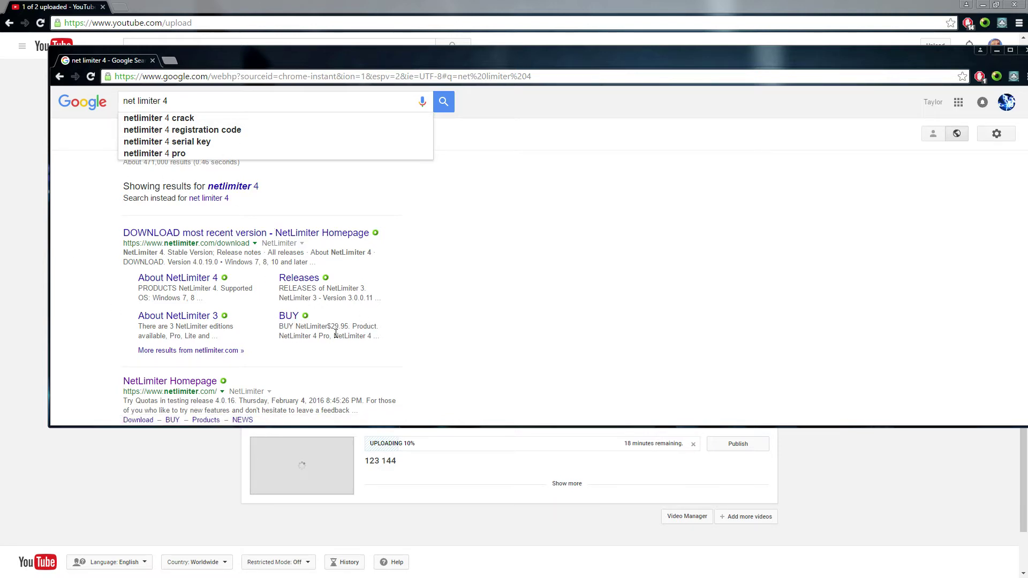
drag(376, 64, 334, 58)
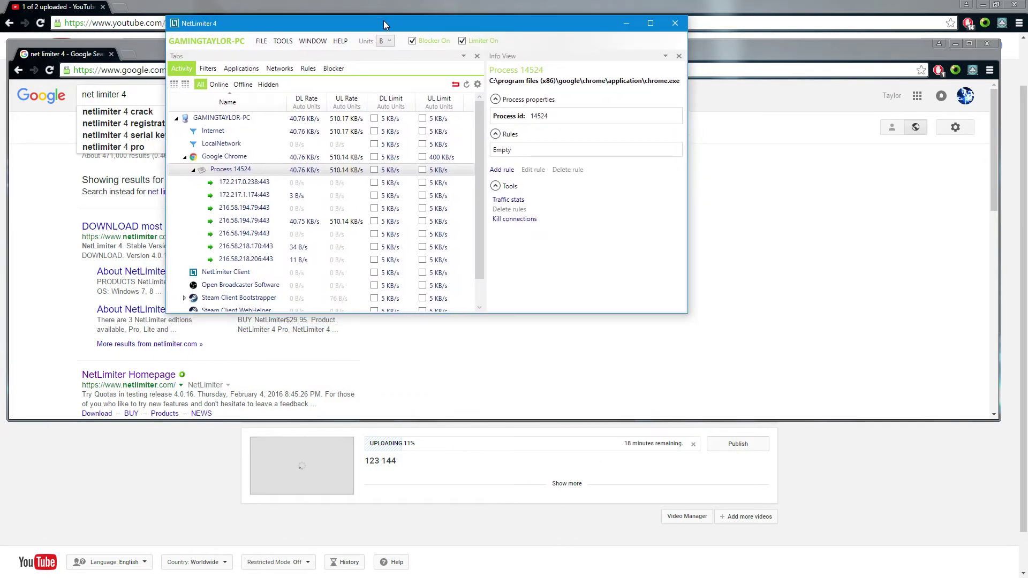
click(653, 22)
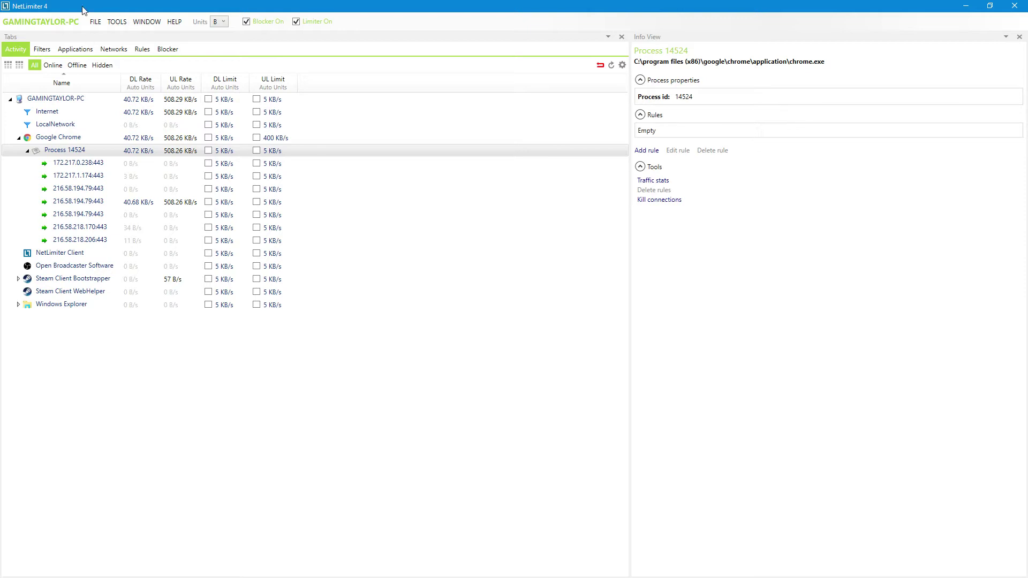
drag(83, 11, 995, 174)
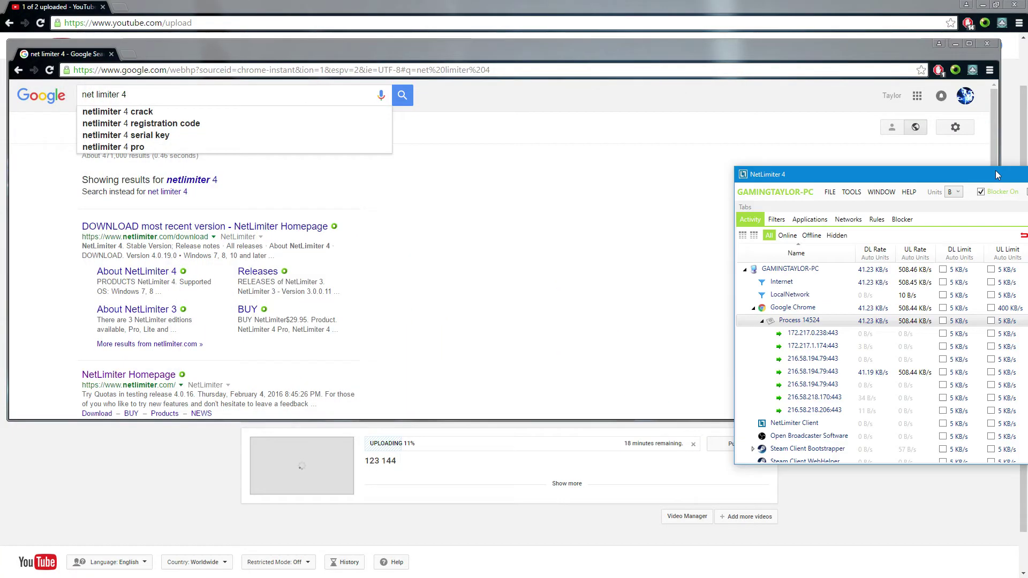
Load yahoo.com, then youtube.com, then yahoo.com again in the second Chrome window
click(996, 174)
click(239, 70)
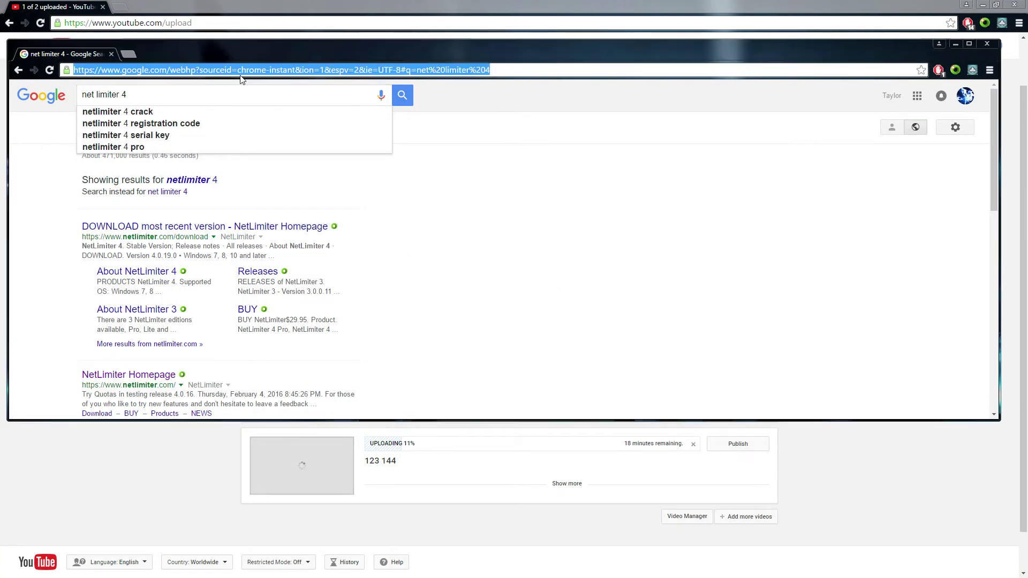
text(yaho)
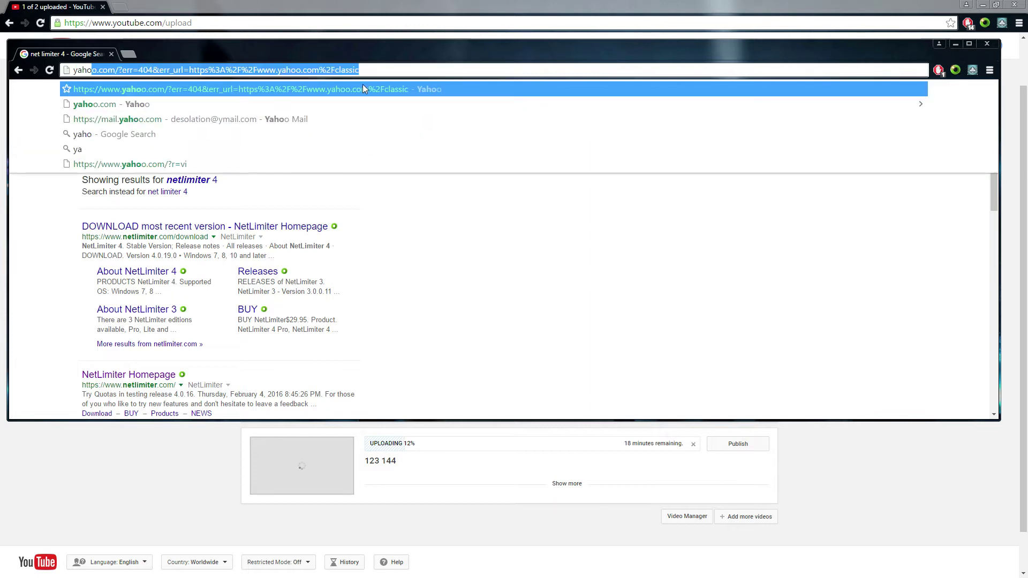
text(o.)
key(Return)
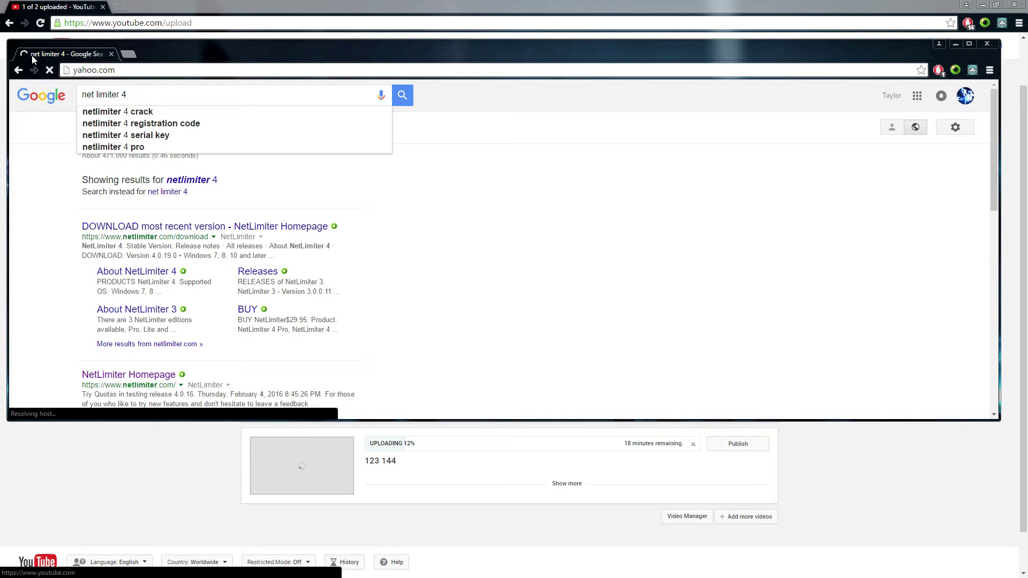
click(125, 70)
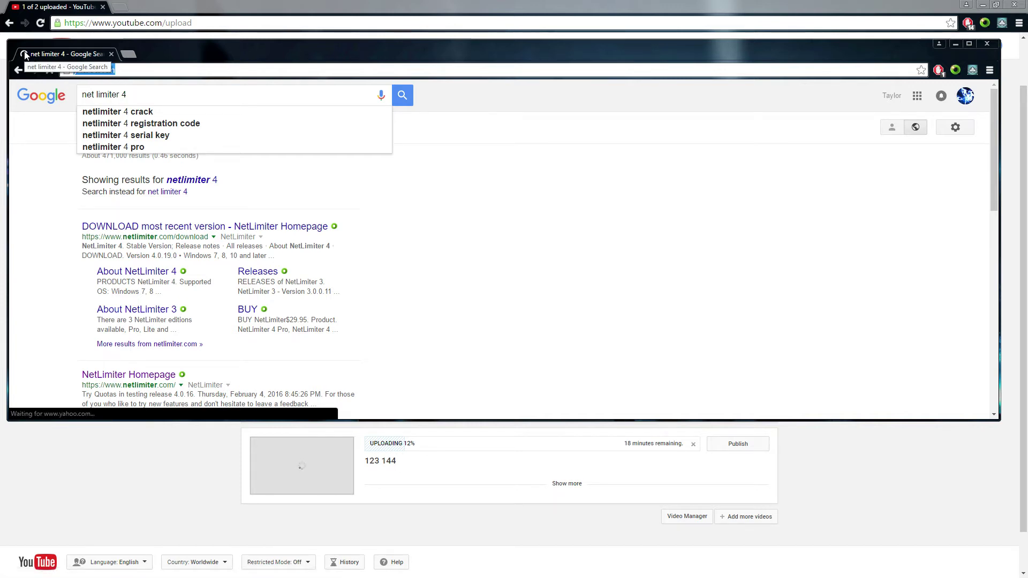
text(youtube.com)
key(Return)
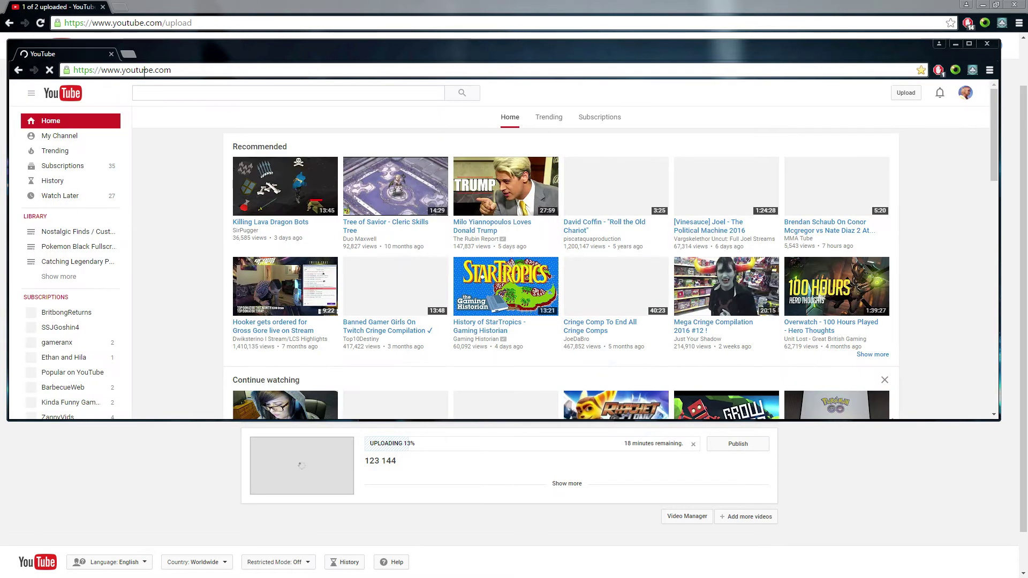
drag(172, 70, 74, 70)
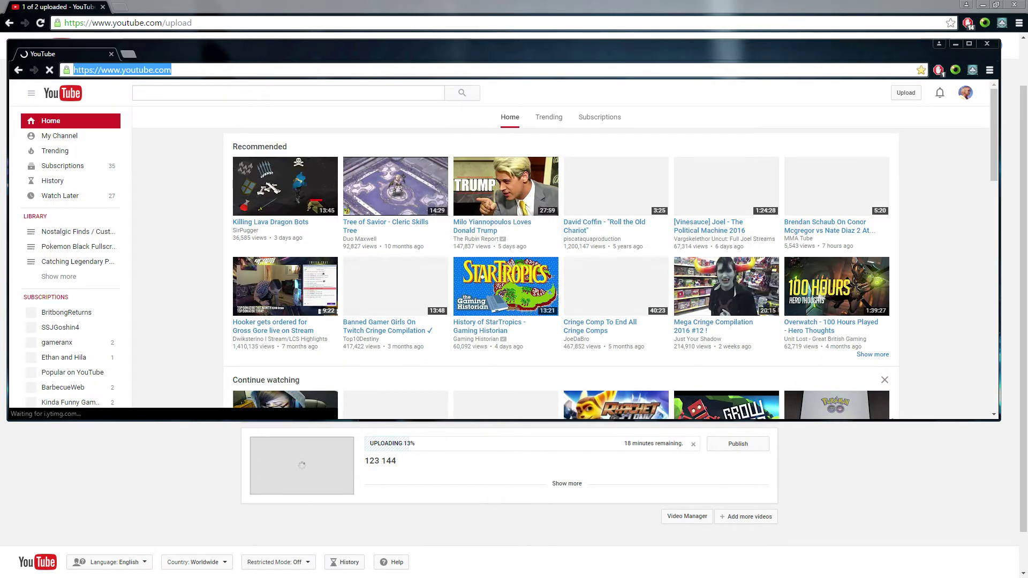
text(yahoo)
key(Return)
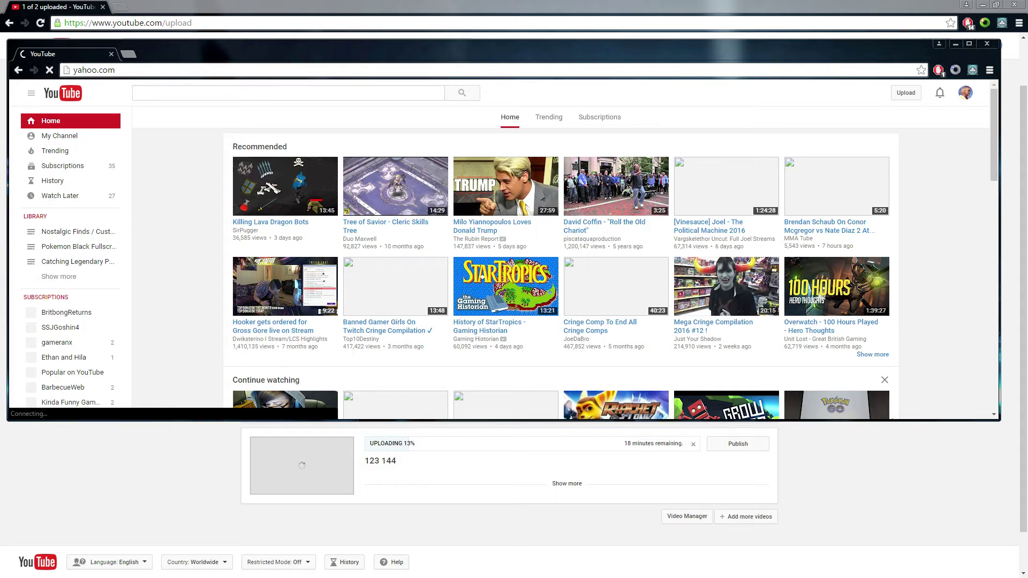
Maximize NetLimiter 4, re-expand Google Chrome's connections, and select the 216.58.194.79:443 row
click(1004, 143)
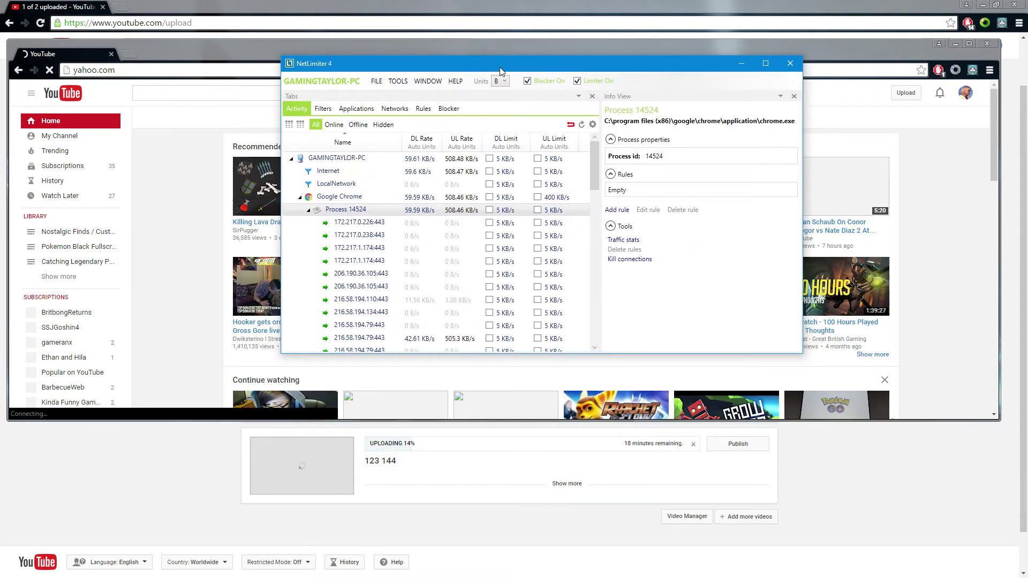
click(768, 71)
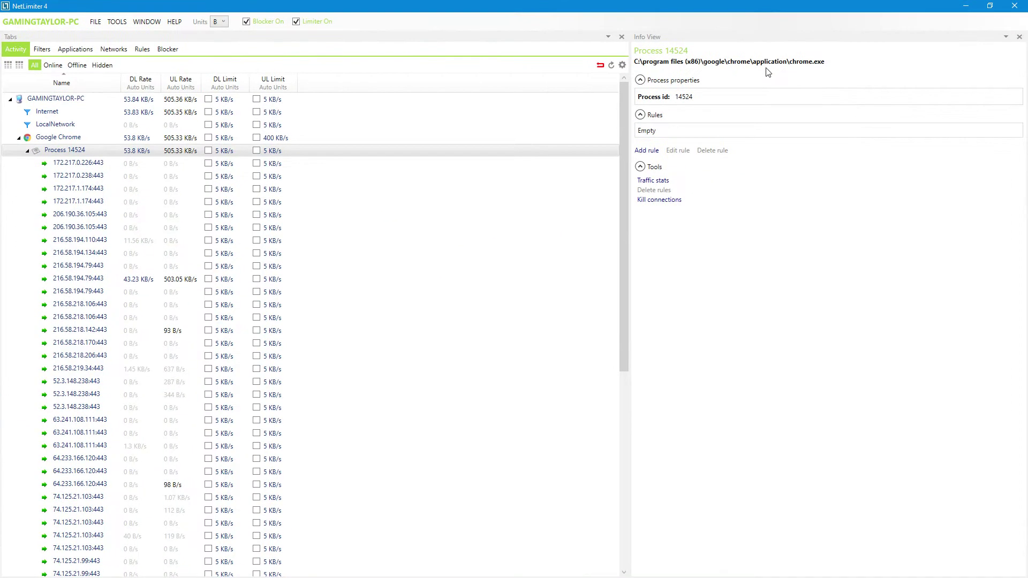
click(19, 138)
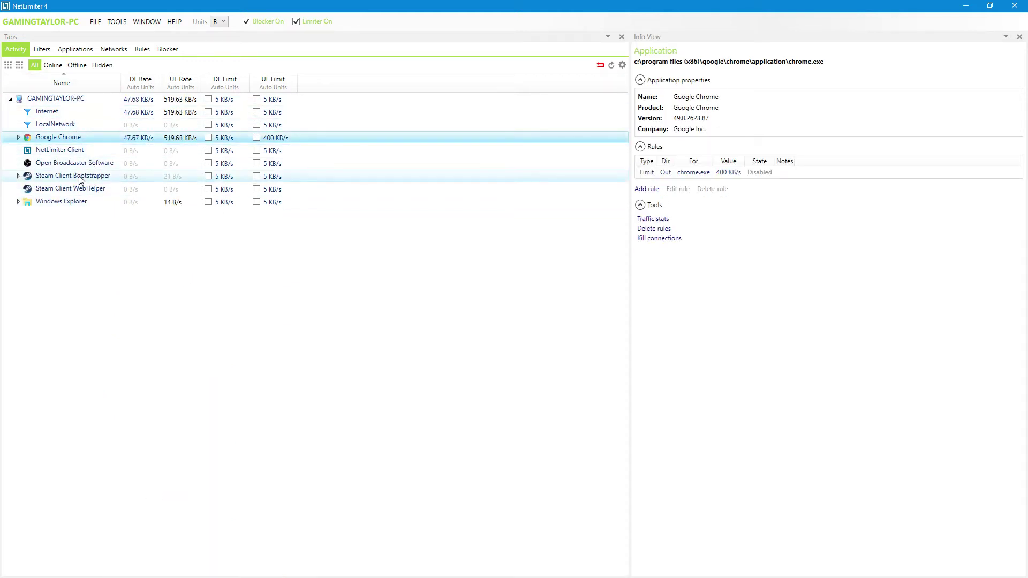
click(20, 141)
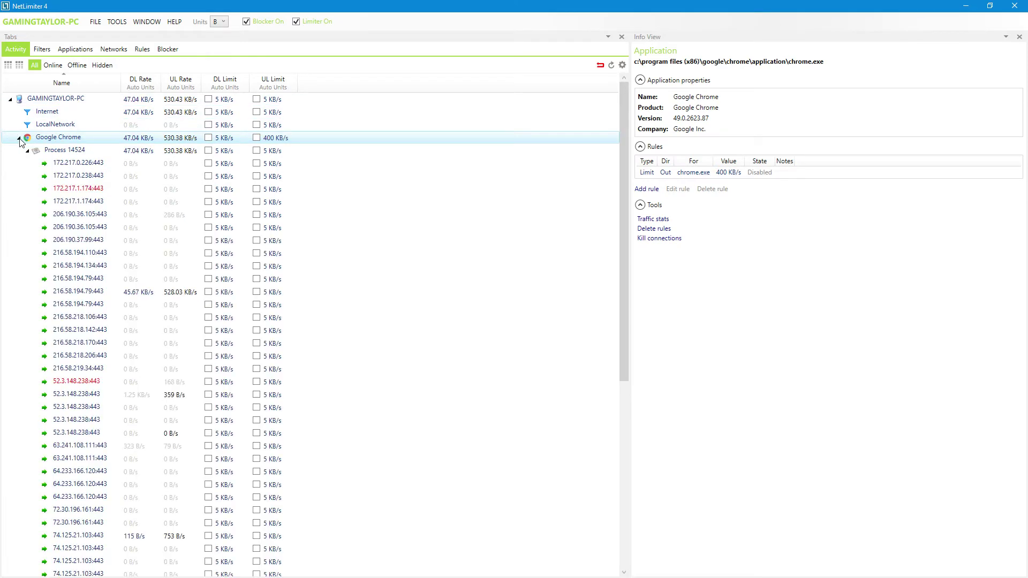
scroll(145, 170, down, 2)
scroll(134, 155, up, 2)
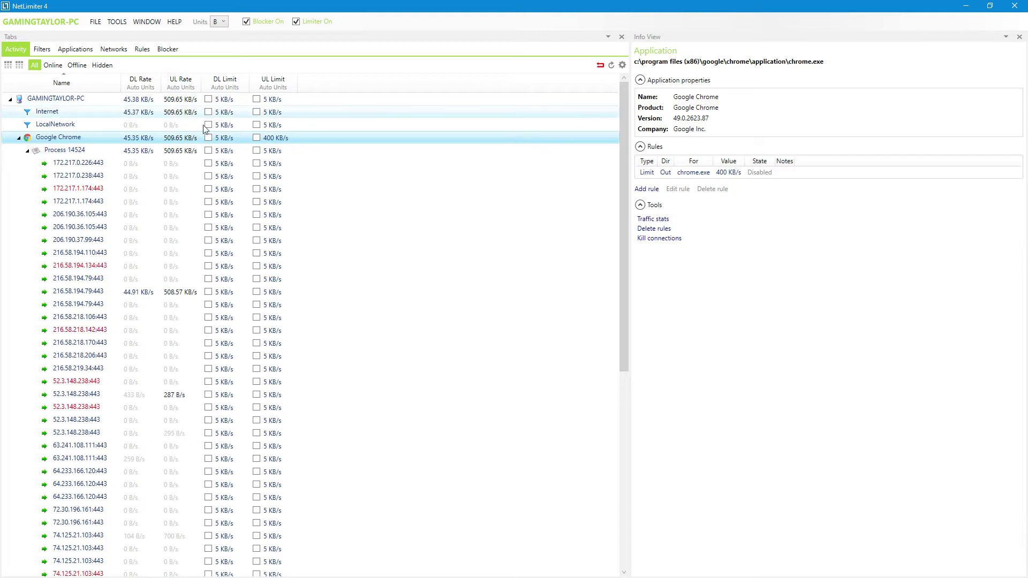
click(176, 292)
click(172, 277)
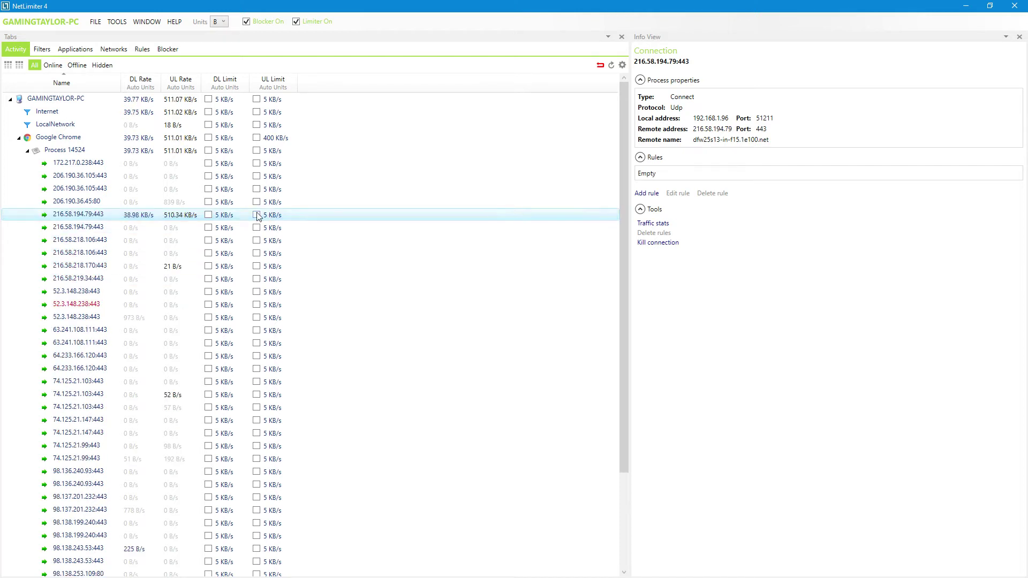
Add a rule on 216.58.194.79:443 with Limit 100 KB/s, Direction Out, and save it
right_click(295, 216)
key(a)
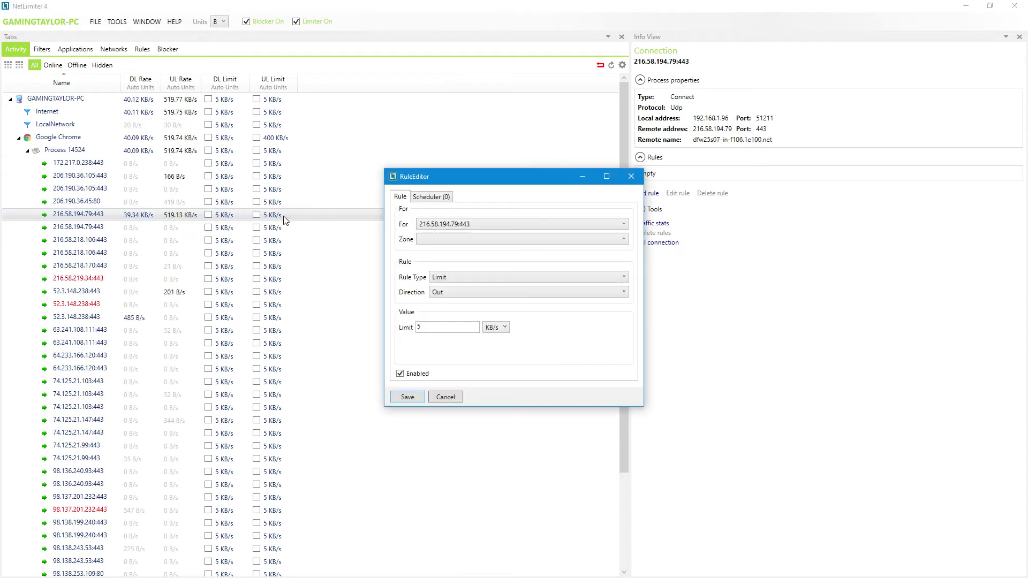
drag(440, 324, 388, 319)
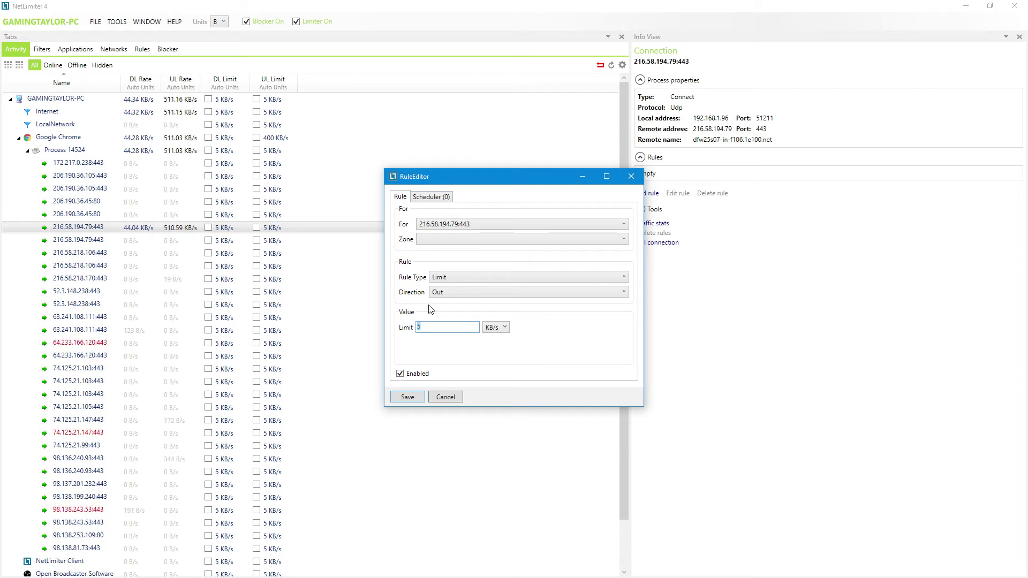
text(100)
click(407, 396)
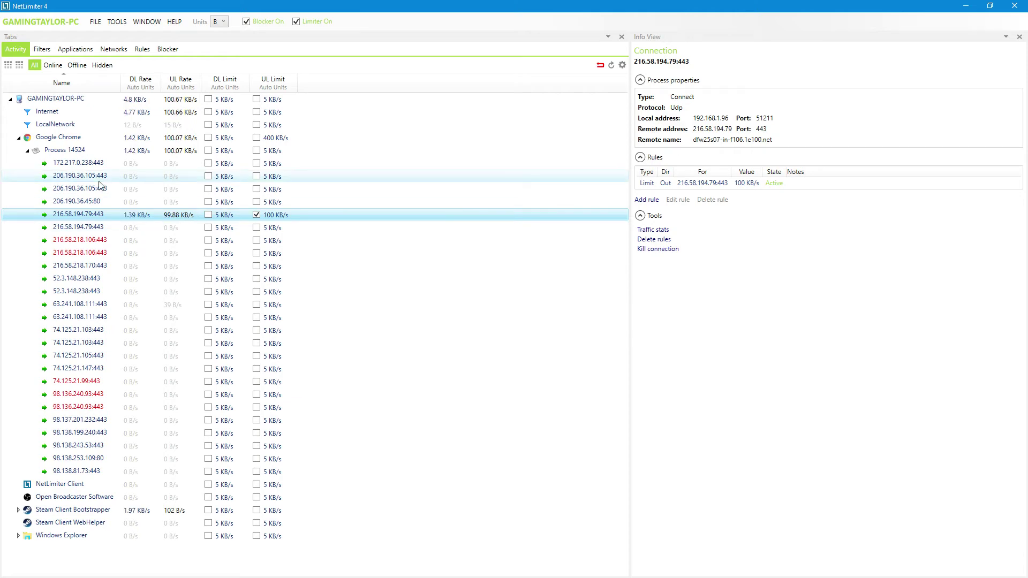
Shrink NetLimiter over the browser and load the Yahoo home page in Chrome
mouse_move(305, 6)
mouse_down()
mouse_move(611, 166)
mouse_move(1027, 177)
mouse_up()
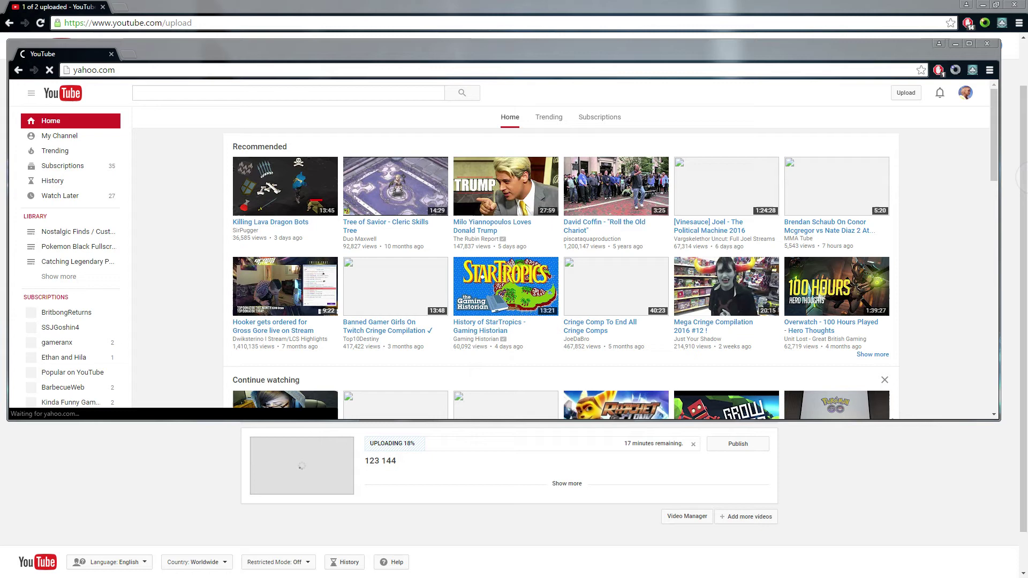
click(189, 72)
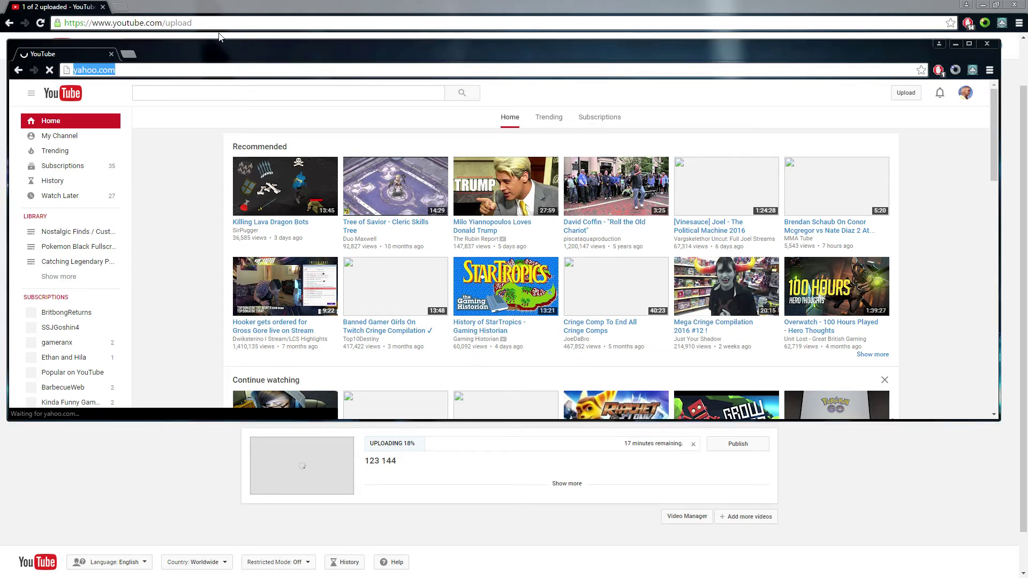
text(yahoo.com)
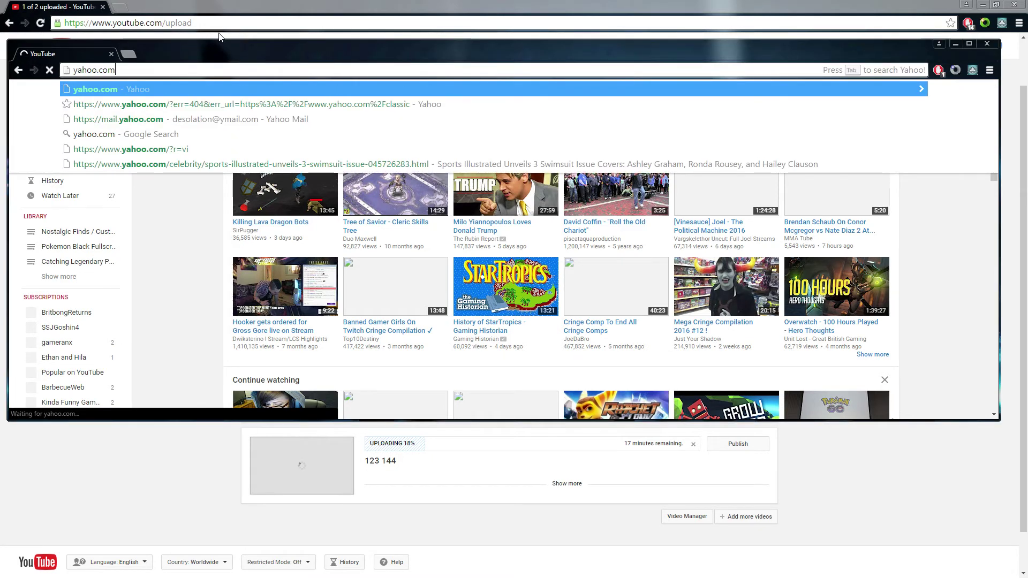
key(Return)
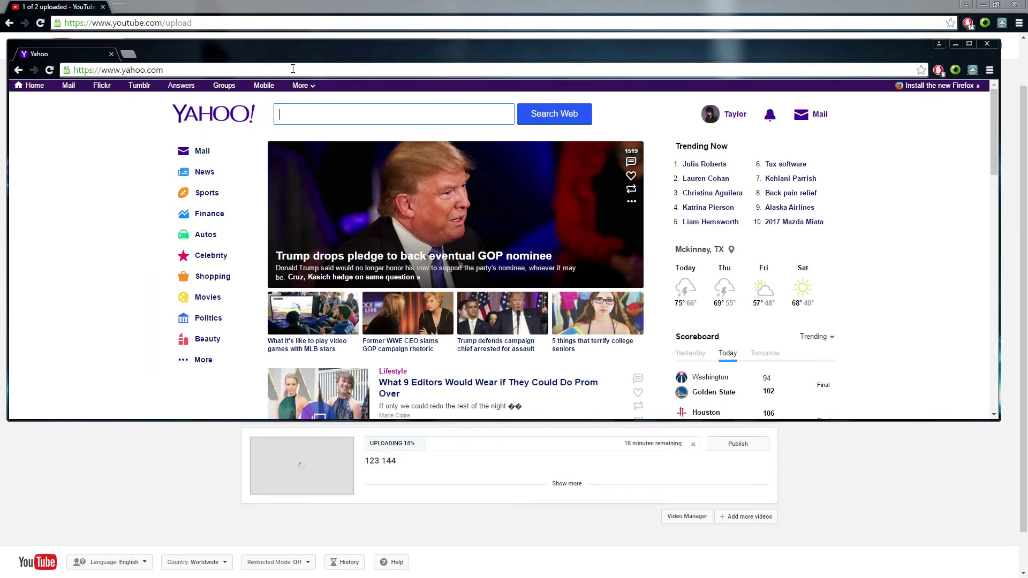
Return Chrome to the YouTube home page and drag that window down to reveal the upload page
key(ctrl+l)
text(youtube)
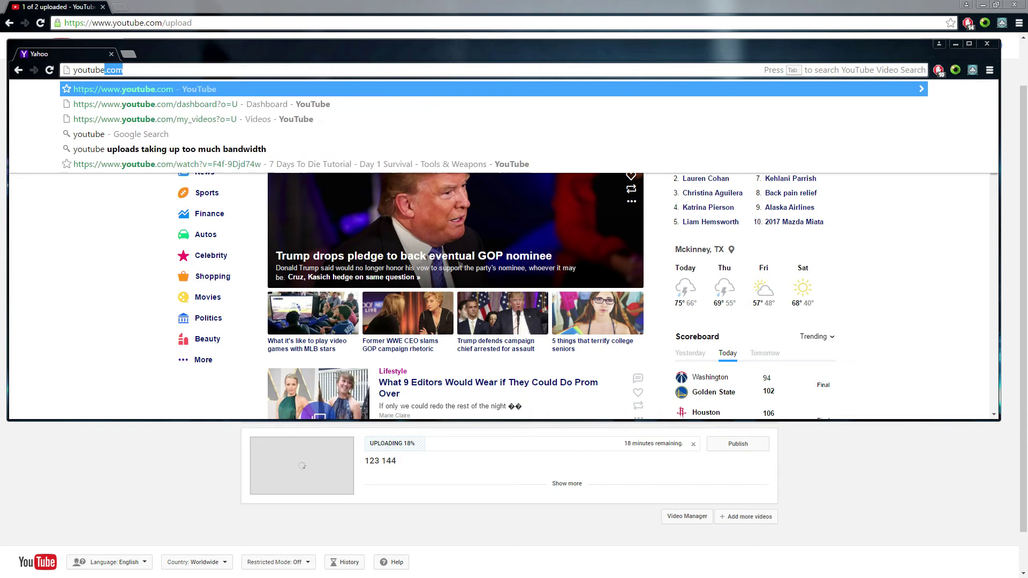
key(Return)
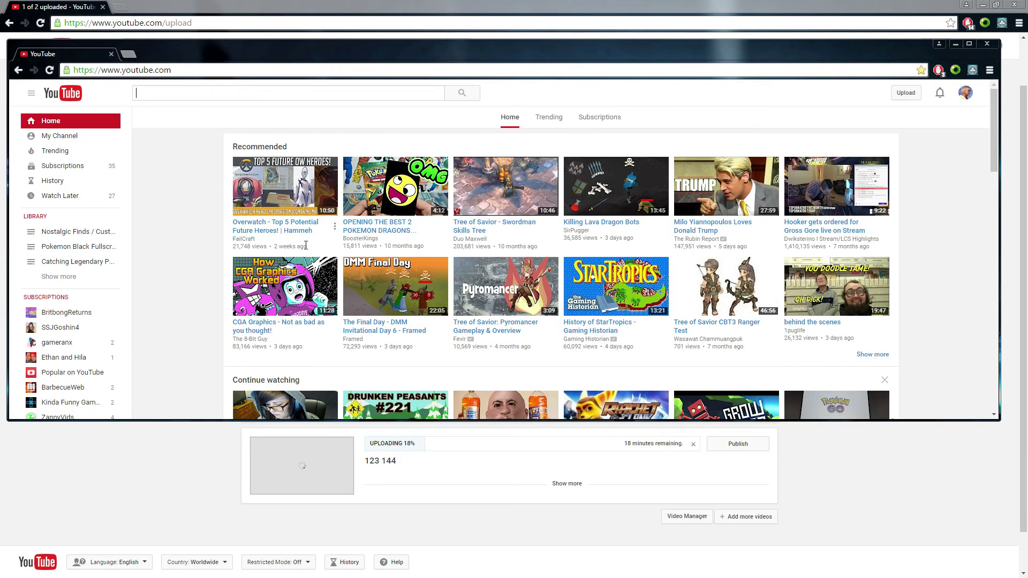
scroll(265, 338, down, 3)
scroll(578, 265, down, 3)
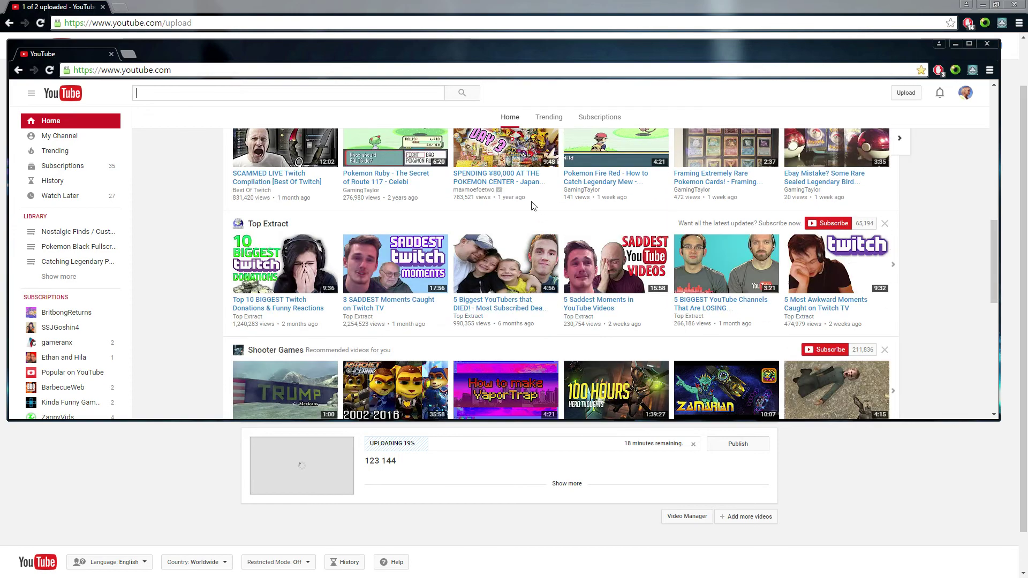
scroll(527, 201, up, 6)
click(437, 93)
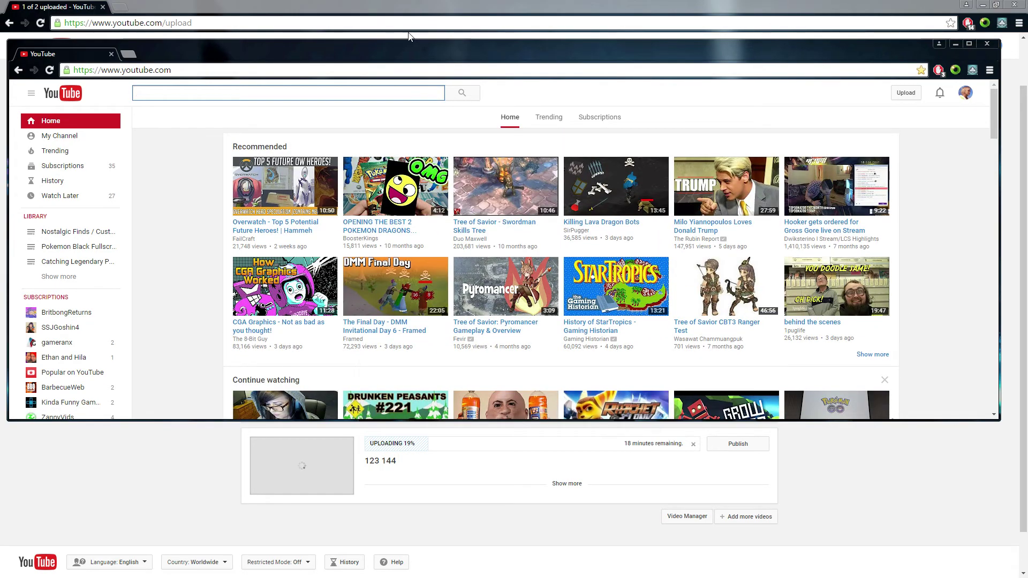
drag(430, 58, 480, 239)
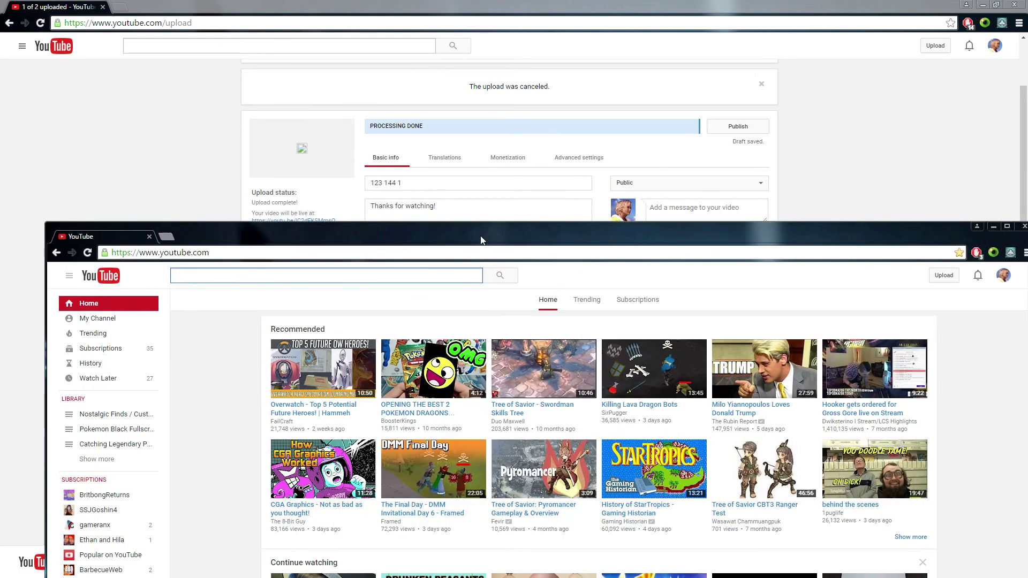
Maximize NetLimiter 4, re-expand Google Chrome, and select its 216.58.194.79:443 connection
key(alt+Tab)
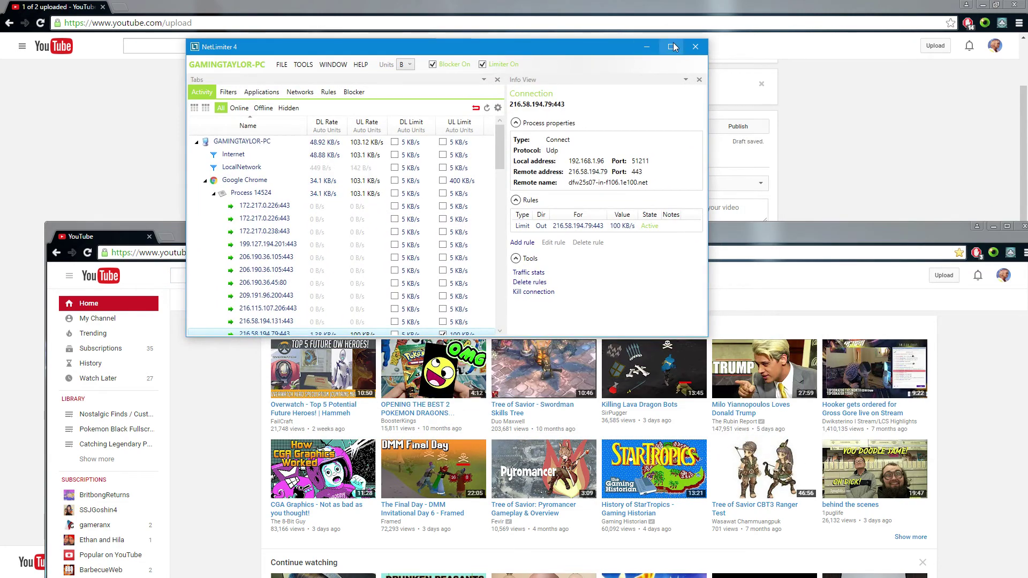
drag(593, 52, 612, 63)
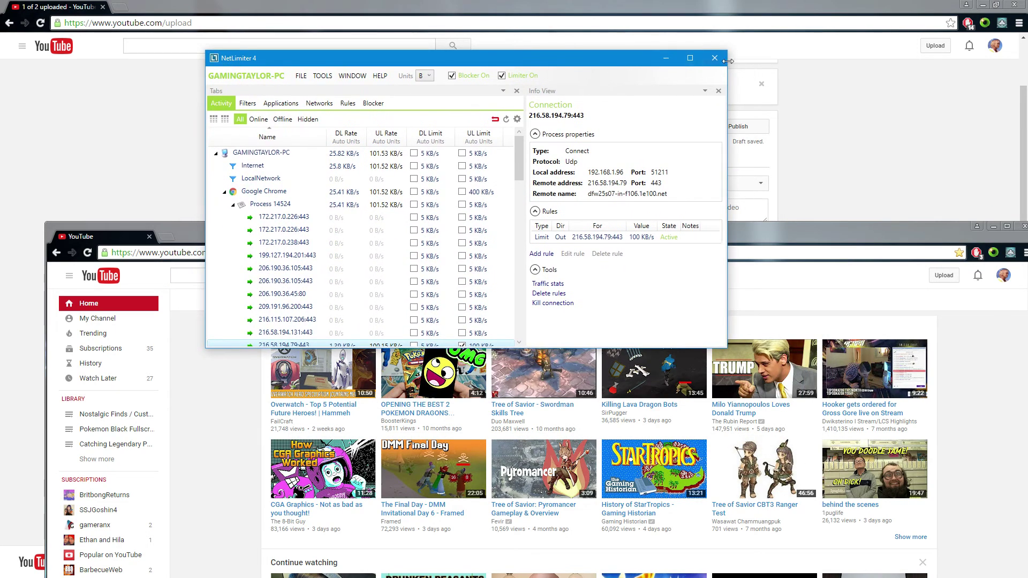
click(690, 59)
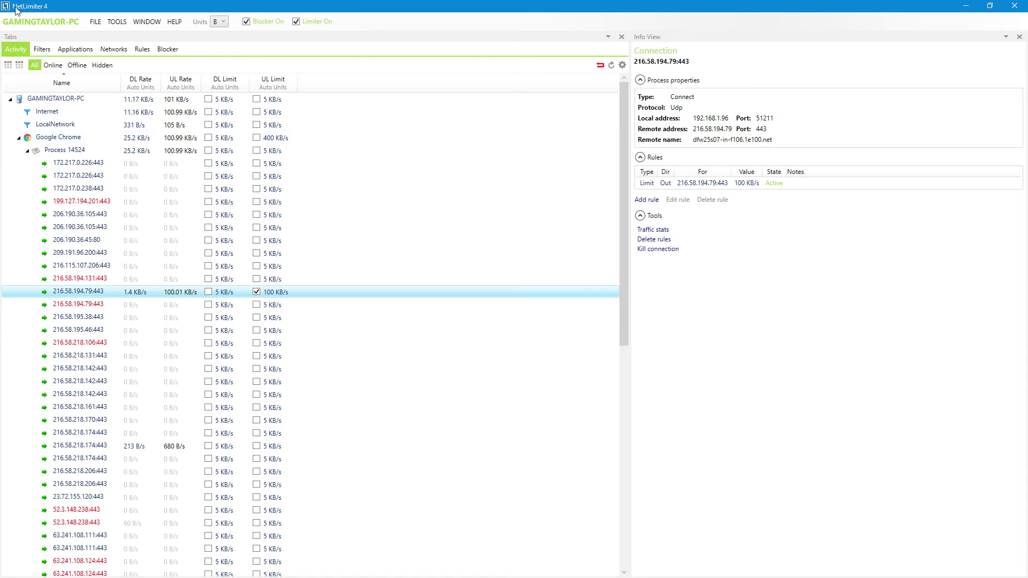
click(19, 139)
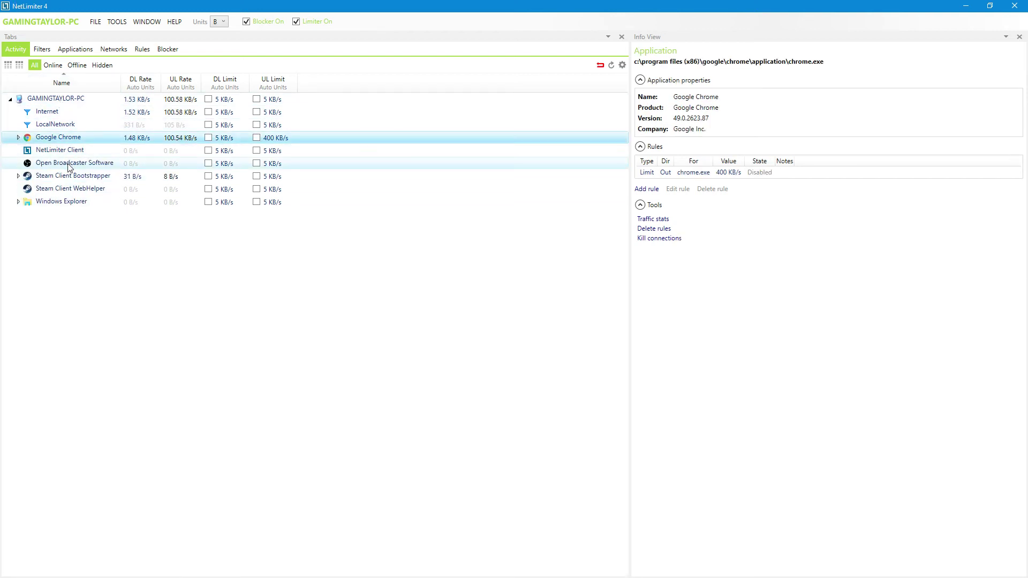
click(18, 138)
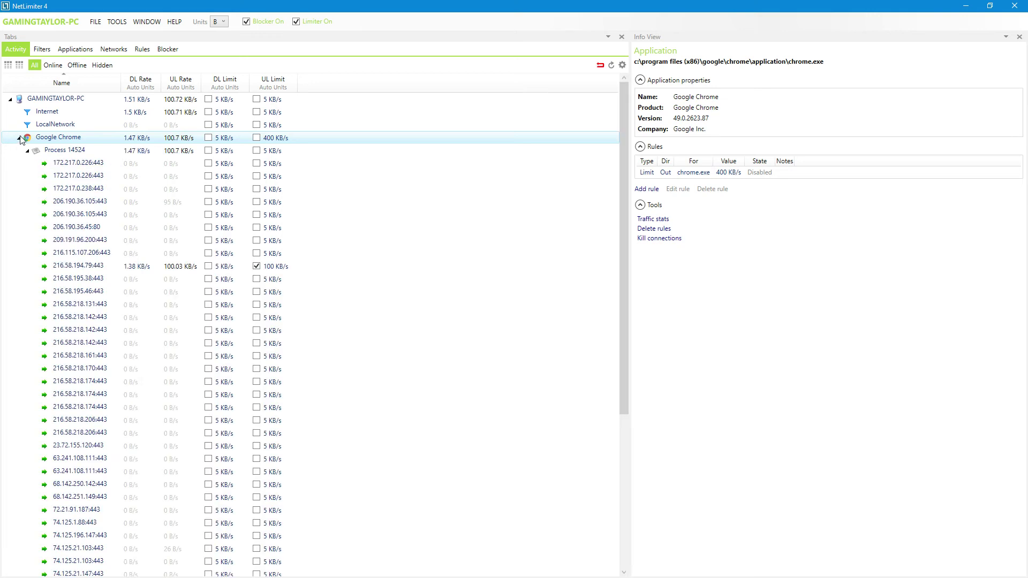
click(24, 138)
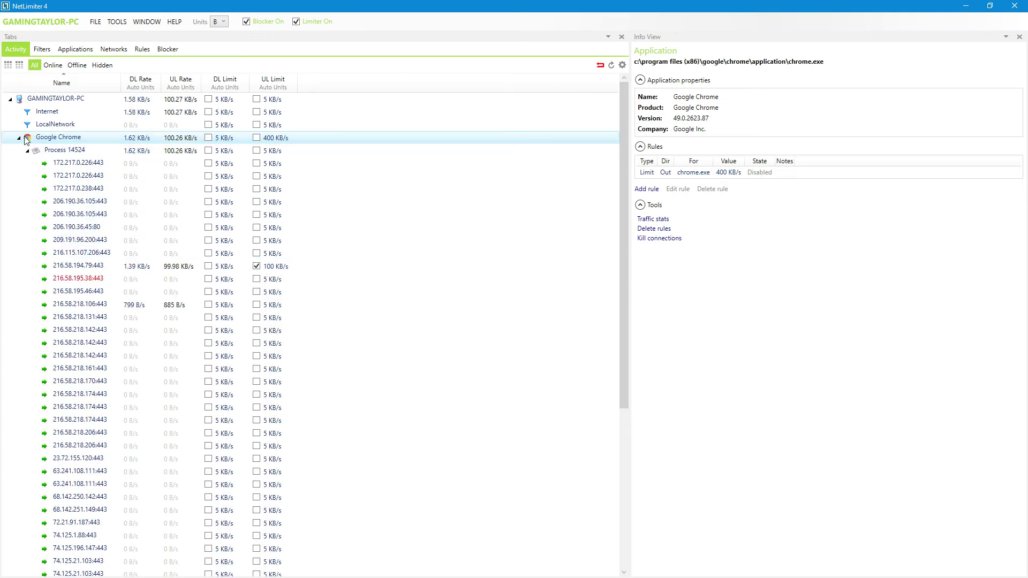
click(87, 265)
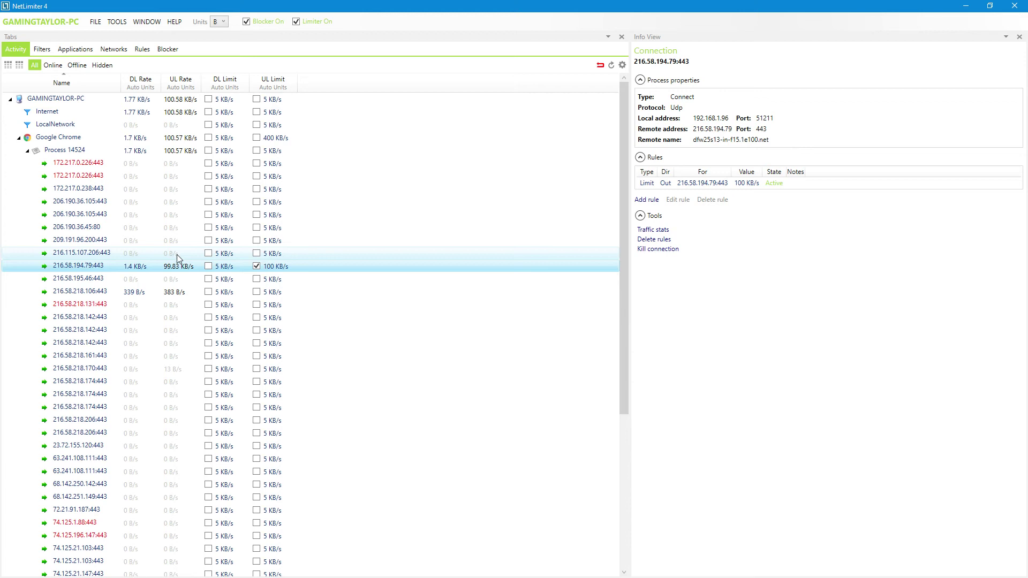
Edit the 216.58.194.79:443 rule in RuleEditor, changing its limit from 100 to 350 KB/s
right_click(300, 268)
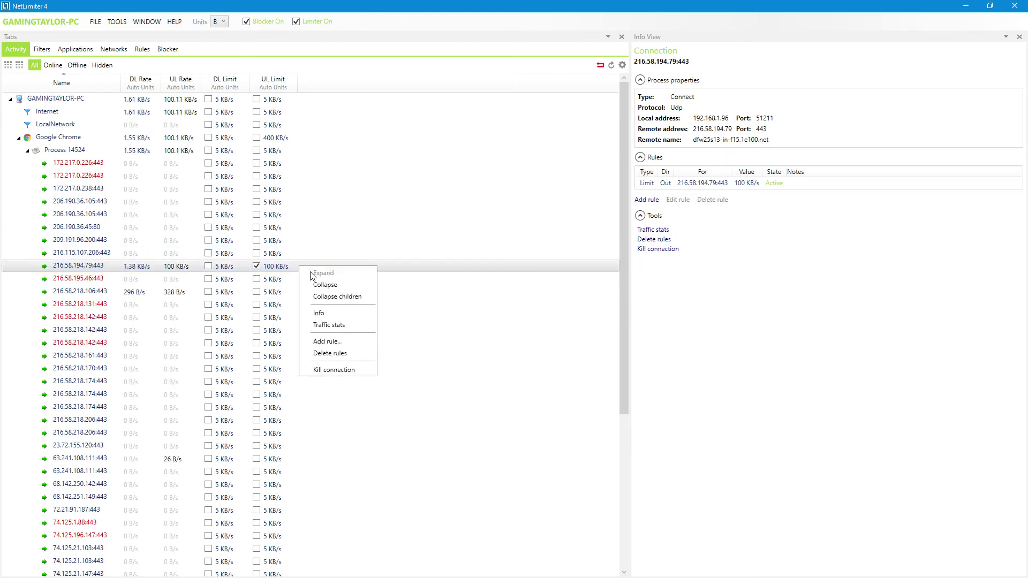
click(291, 268)
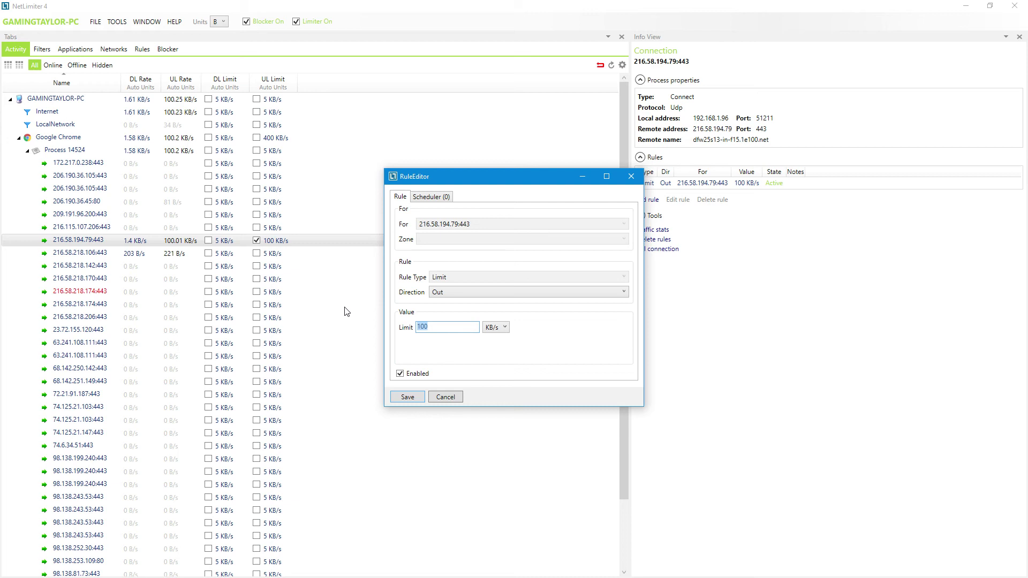
text(350)
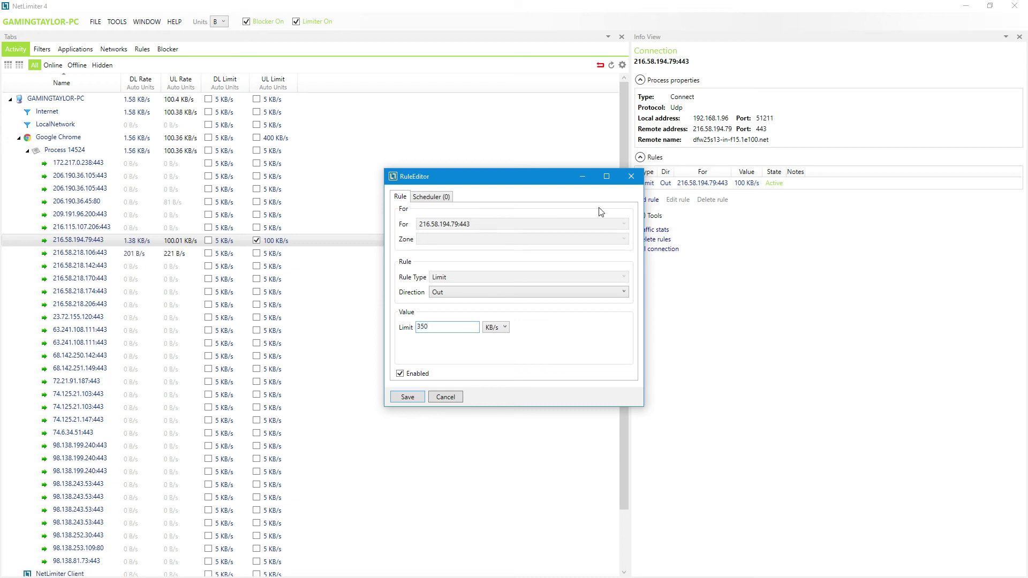
click(406, 396)
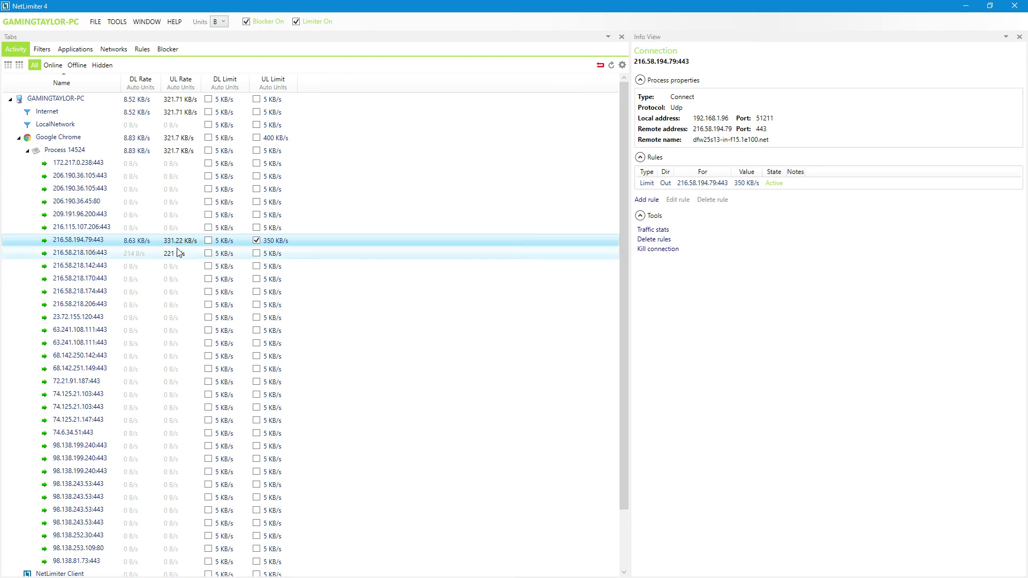
Restore NetLimiter, move the YouTube home window aside, and focus the upload page's title field
double_click(450, 4)
drag(842, 225, 798, 210)
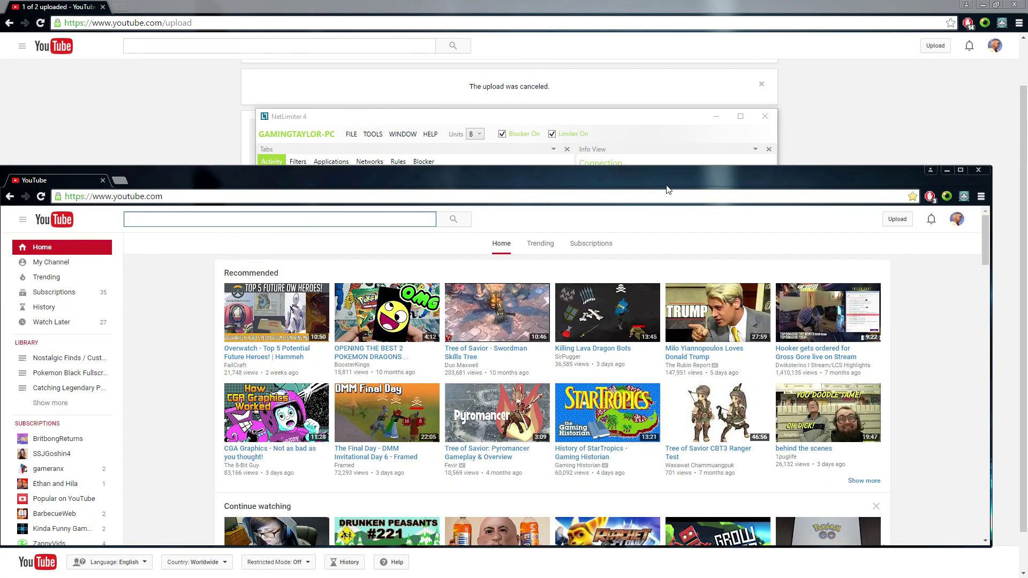
drag(661, 186, 675, 193)
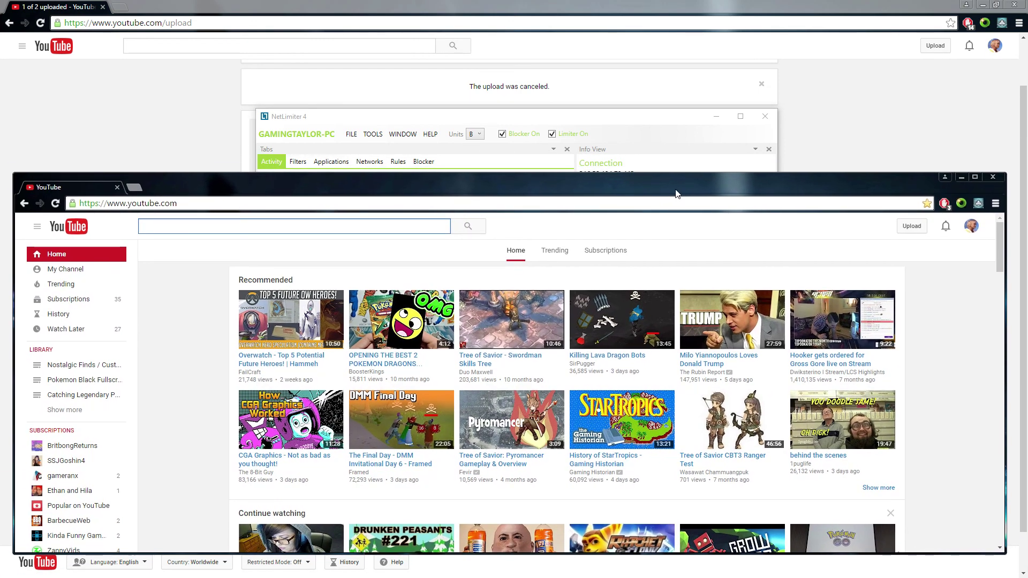
drag(704, 198, 768, 475)
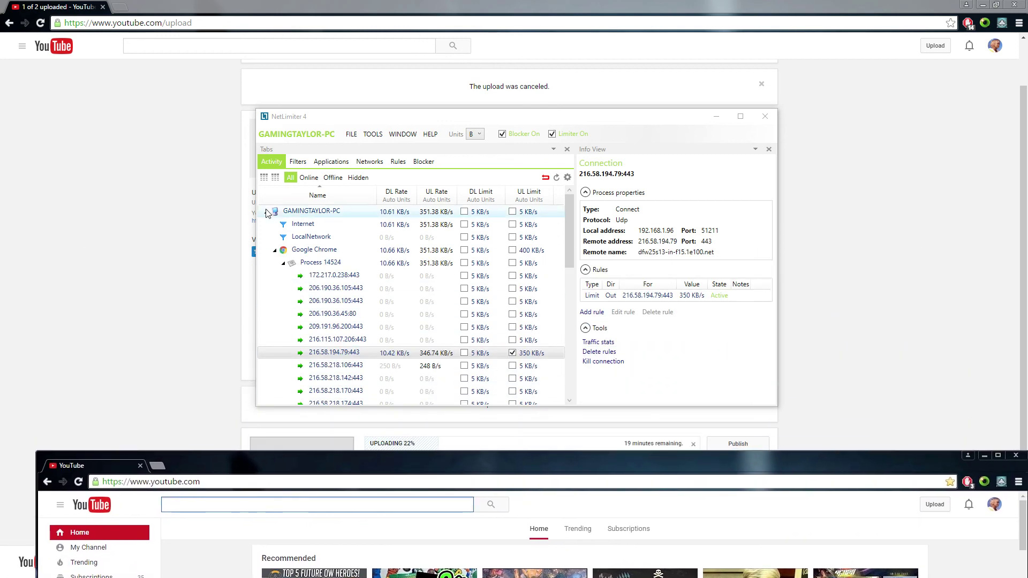
click(176, 229)
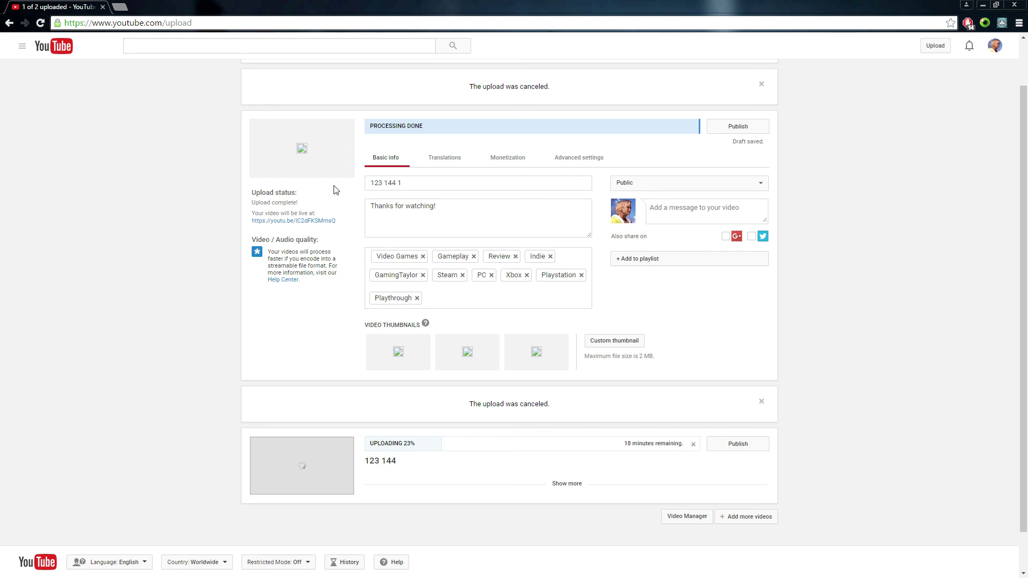
click(440, 182)
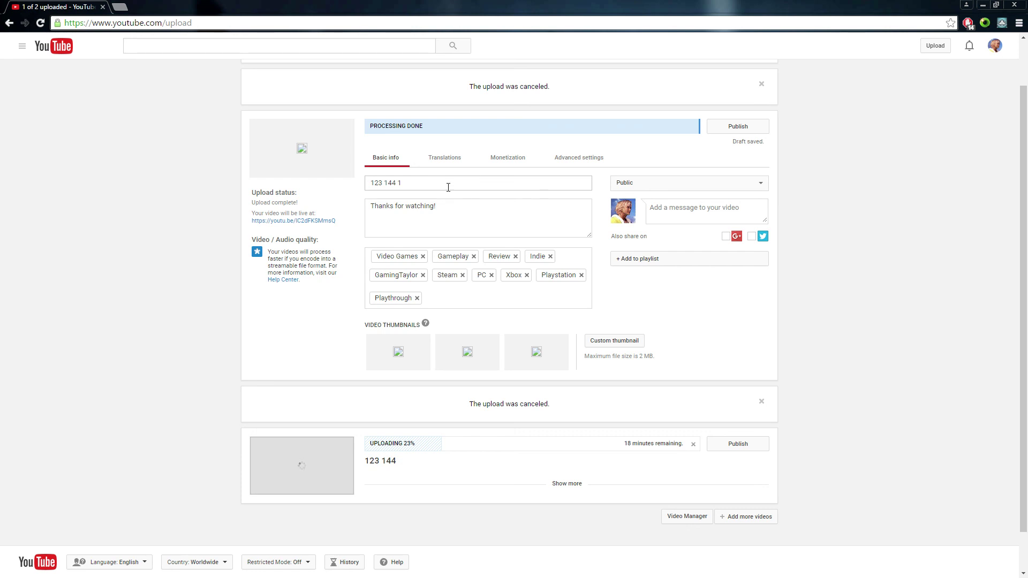